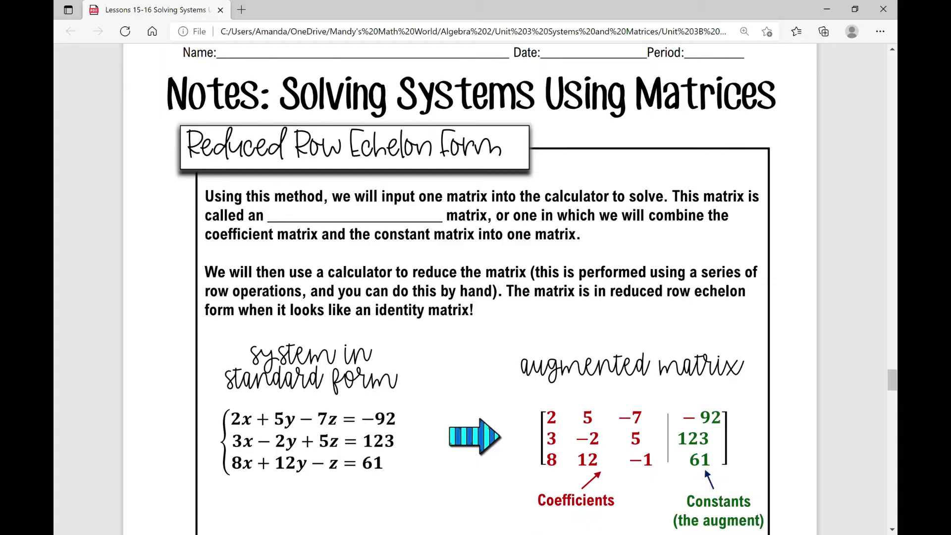
In pink ink, star both paragraphs, write 'augmented' in the blank, and underline 'reduce the matrix'.
mouse_move(187, 222)
left_mouse_down()
mouse_move(176, 206)
mouse_move(204, 197)
left_mouse_up()
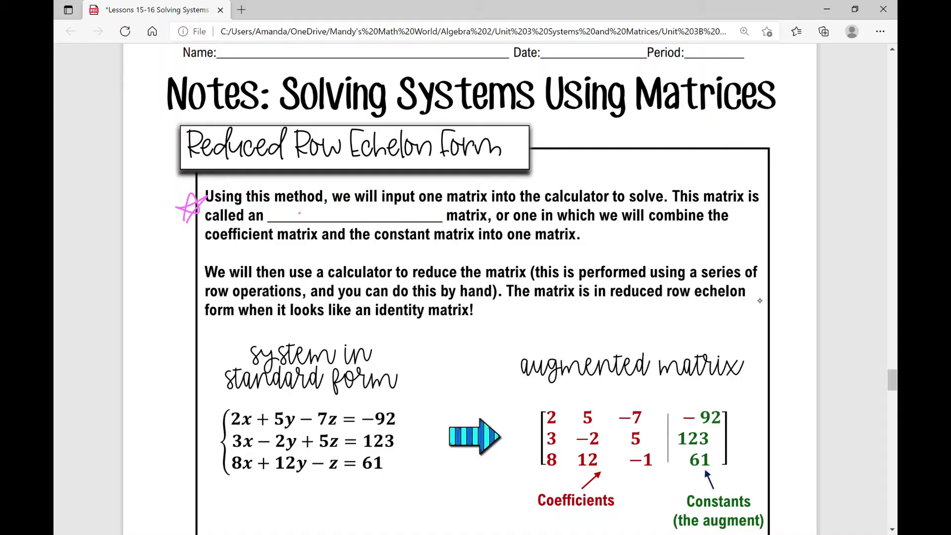
mouse_move(301, 210)
left_mouse_down()
mouse_move(326, 216)
mouse_move(330, 228)
mouse_move(337, 213)
mouse_move(397, 221)
left_mouse_up()
left_click_drag(388, 211, 442, 218)
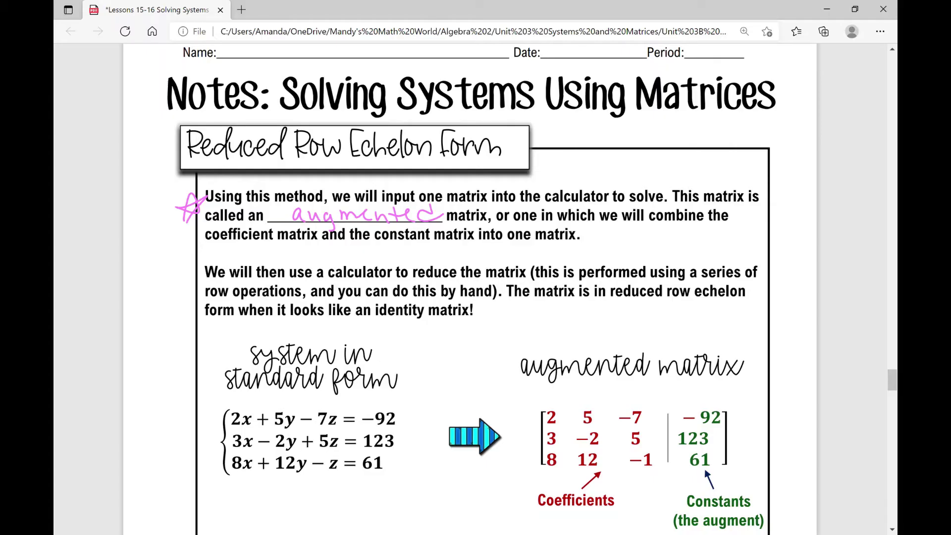
mouse_move(184, 268)
left_mouse_down()
mouse_move(177, 289)
mouse_move(195, 271)
mouse_move(181, 298)
left_mouse_up()
left_click_drag(432, 281, 538, 276)
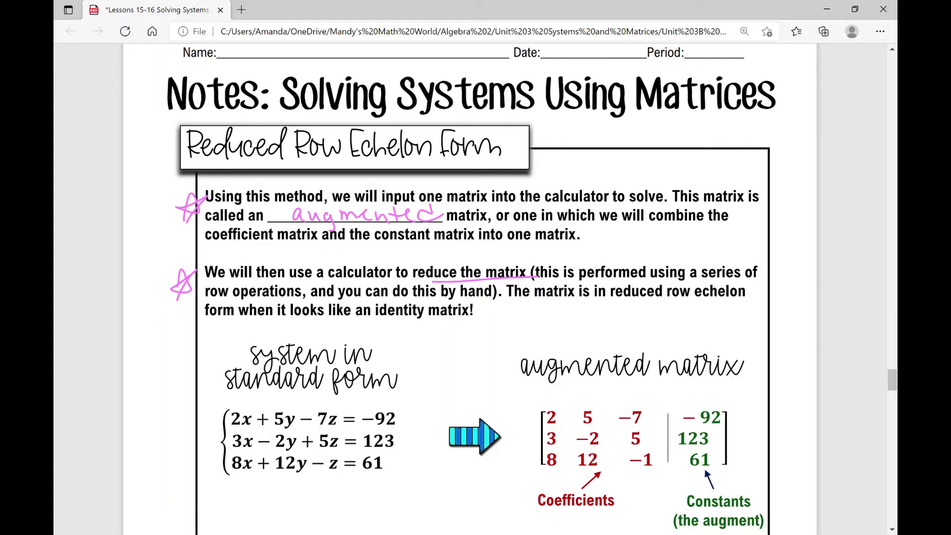
Scroll to the equation system, star it, and tick its terms.
scroll(476, 287, "down", 3)
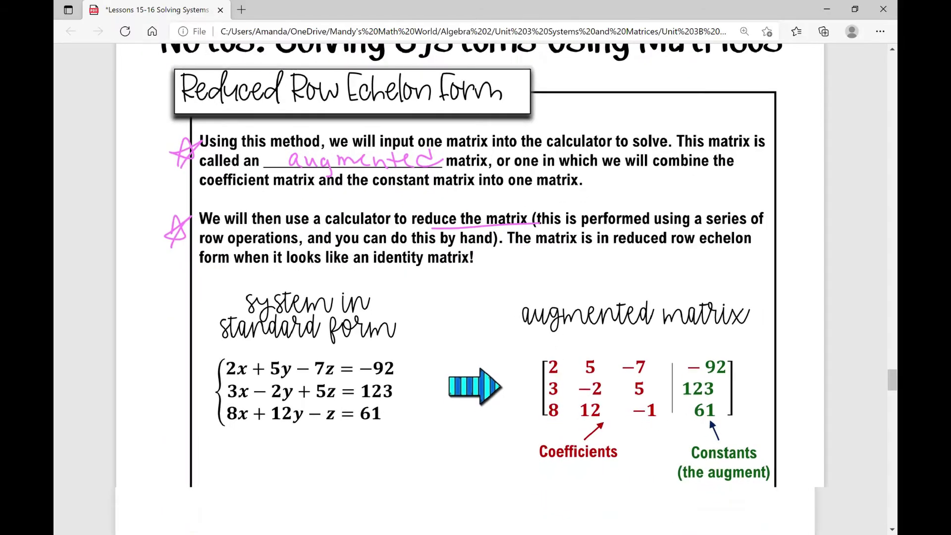
scroll(476, 287, "down", 3)
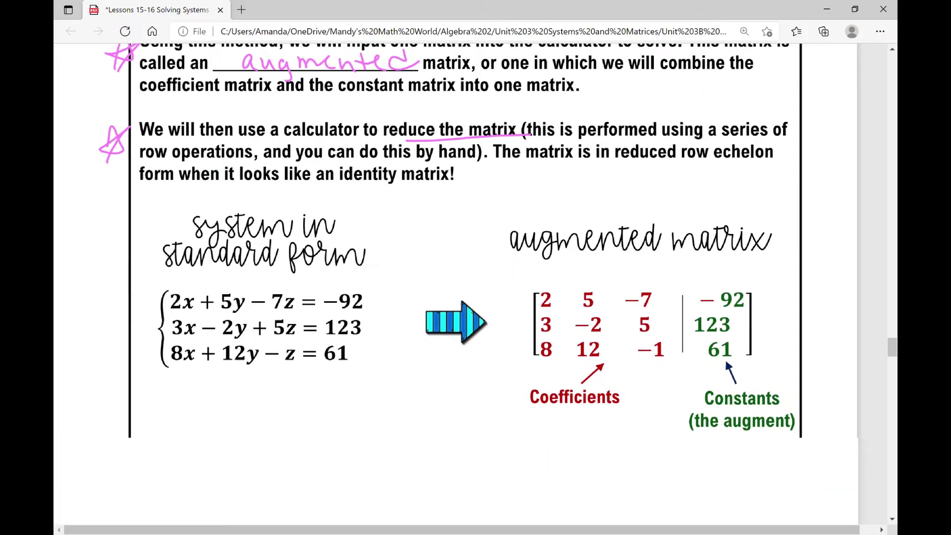
scroll(475, 287, "down", 2)
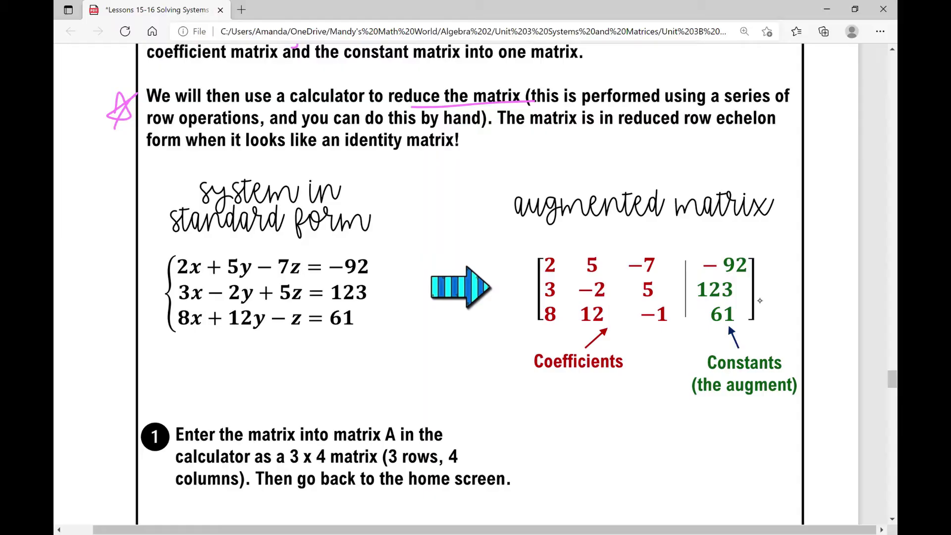
mouse_move(123, 320)
left_mouse_down()
mouse_move(119, 300)
mouse_move(126, 317)
left_mouse_up()
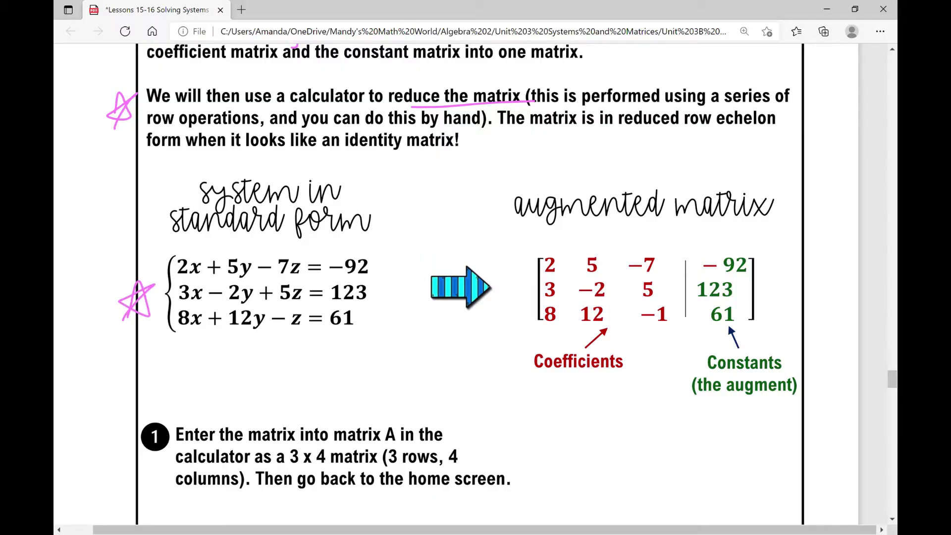
mouse_move(191, 237)
left_mouse_down()
mouse_move(191, 246)
mouse_move(292, 252)
left_mouse_up()
left_click_drag(351, 240, 353, 248)
Tick the augmented matrix's four columns and write '3 x 4' under Coefficients.
mouse_move(551, 239)
left_mouse_down()
mouse_move(550, 247)
mouse_move(592, 245)
left_mouse_up()
left_click_drag(644, 241, 644, 248)
left_click_drag(727, 236, 727, 241)
mouse_move(588, 380)
left_mouse_down()
mouse_move(588, 399)
mouse_move(621, 394)
left_mouse_up()
mouse_move(621, 385)
left_mouse_down()
mouse_move(612, 395)
mouse_move(647, 393)
left_mouse_up()
left_click_drag(643, 381, 649, 412)
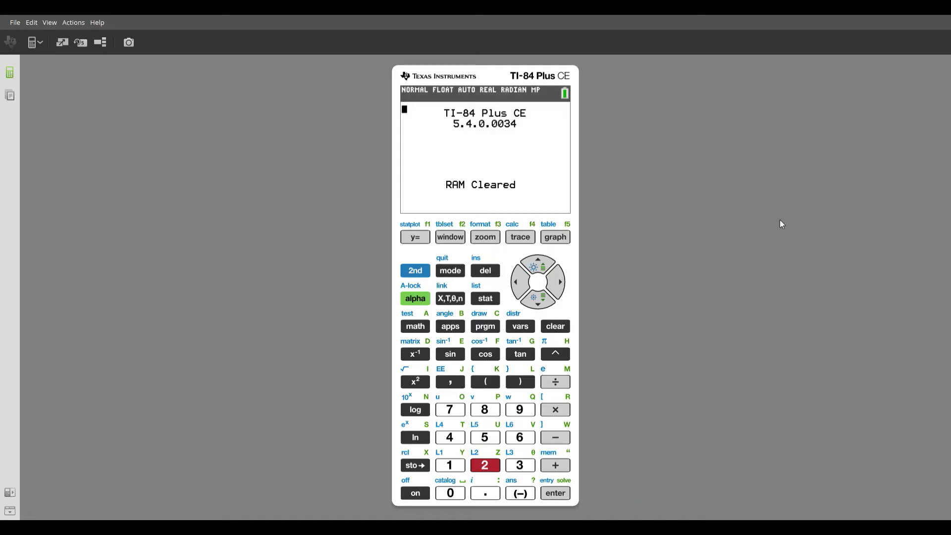
Edit matrix [A] from the MATRIX EDIT menu and set its dimensions to 3 rows by 4 columns.
left_click(417, 274)
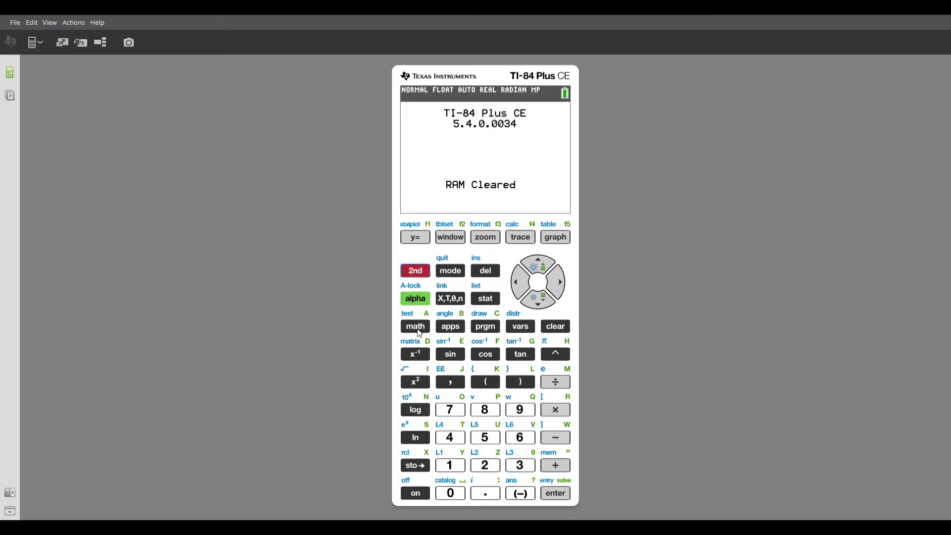
left_click(418, 354)
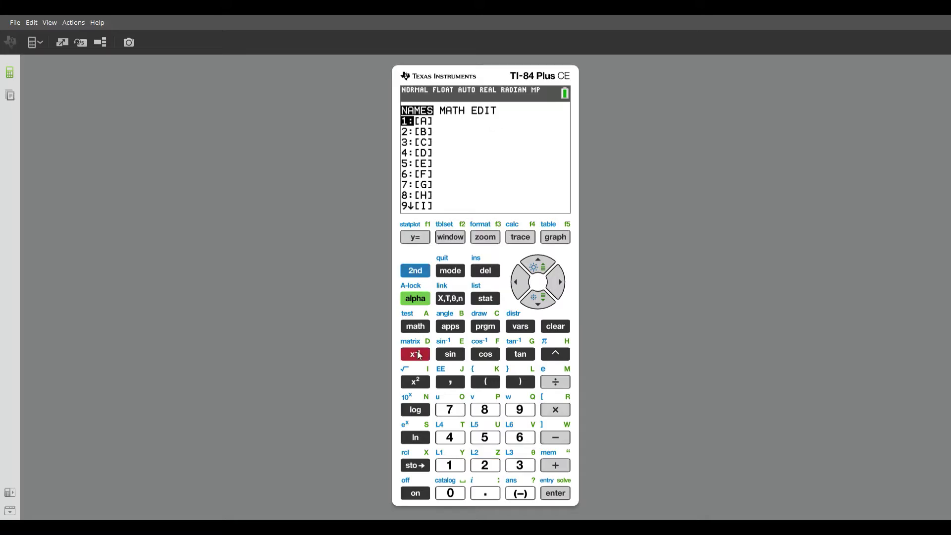
left_click(555, 282)
left_click(556, 283)
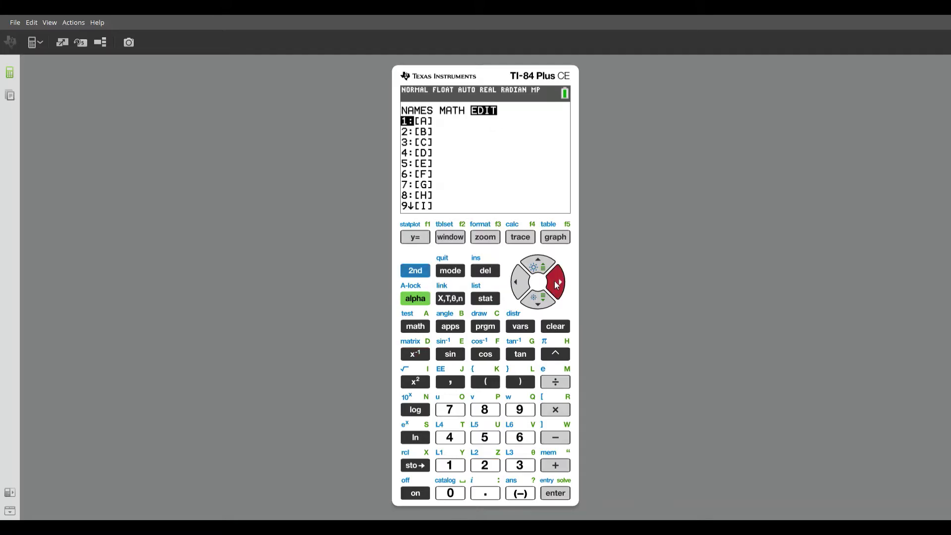
left_click(557, 494)
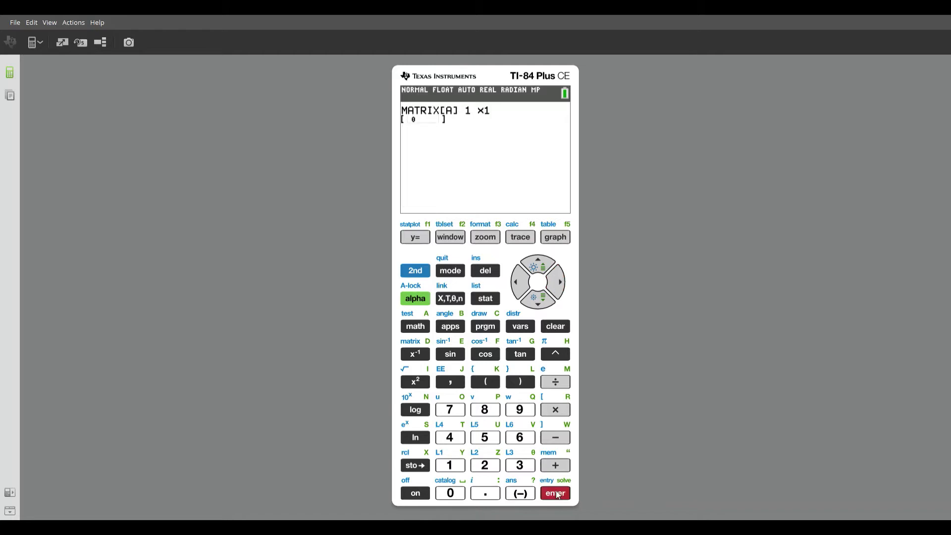
left_click(522, 468)
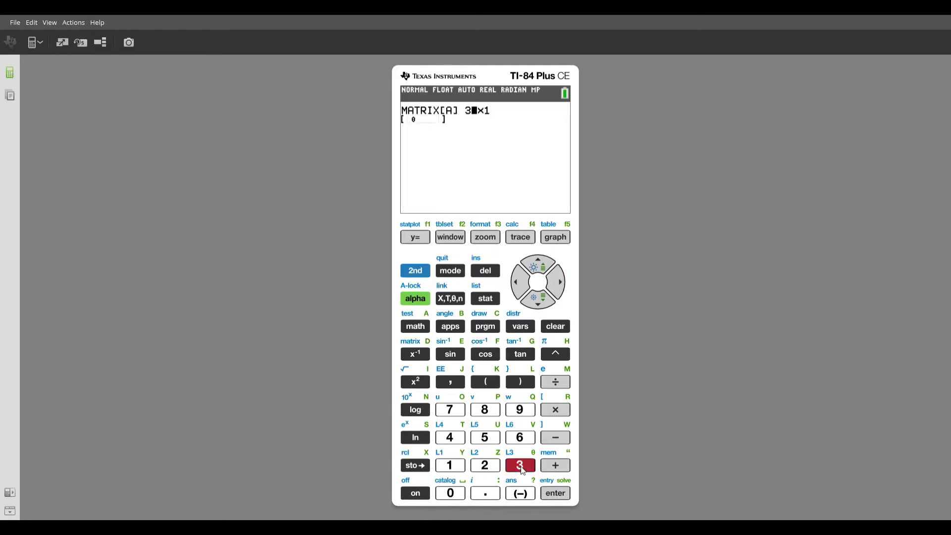
left_click(556, 286)
left_click(450, 437)
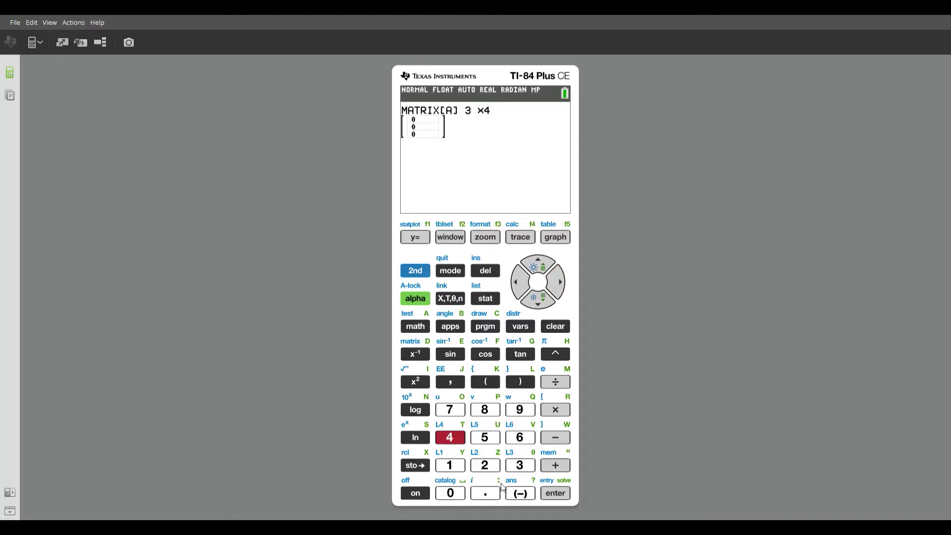
left_click(557, 495)
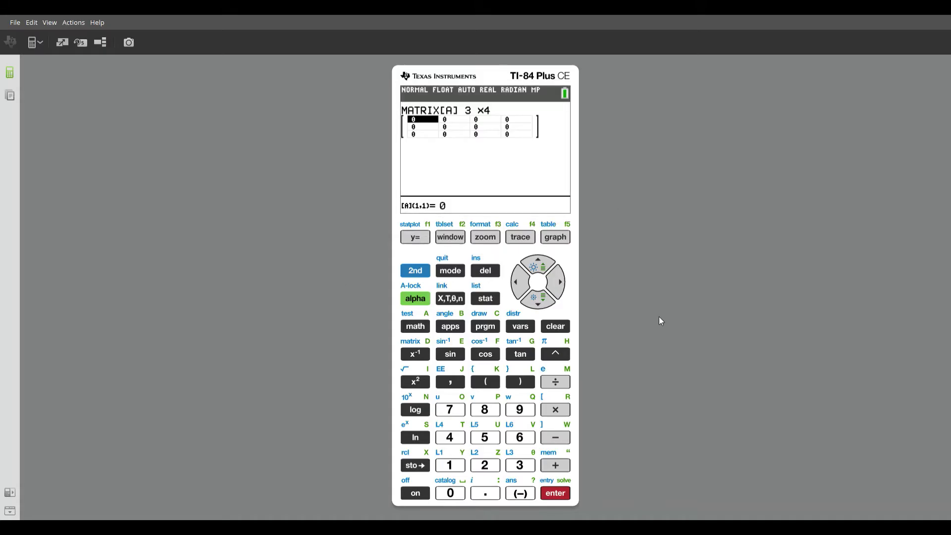
Enter row 1 of [A] as 2, 5, -7, -92.
type("2")
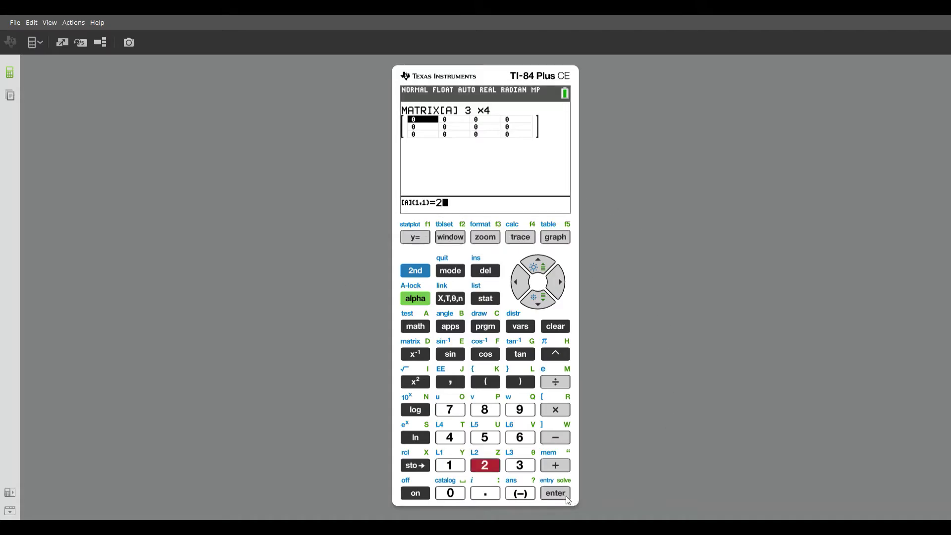
left_click(566, 496)
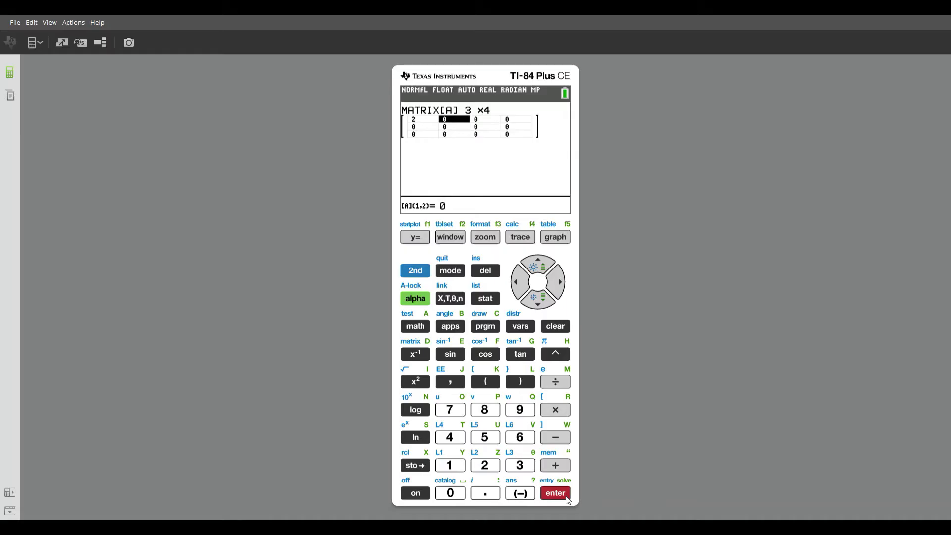
left_click(485, 436)
left_click(555, 494)
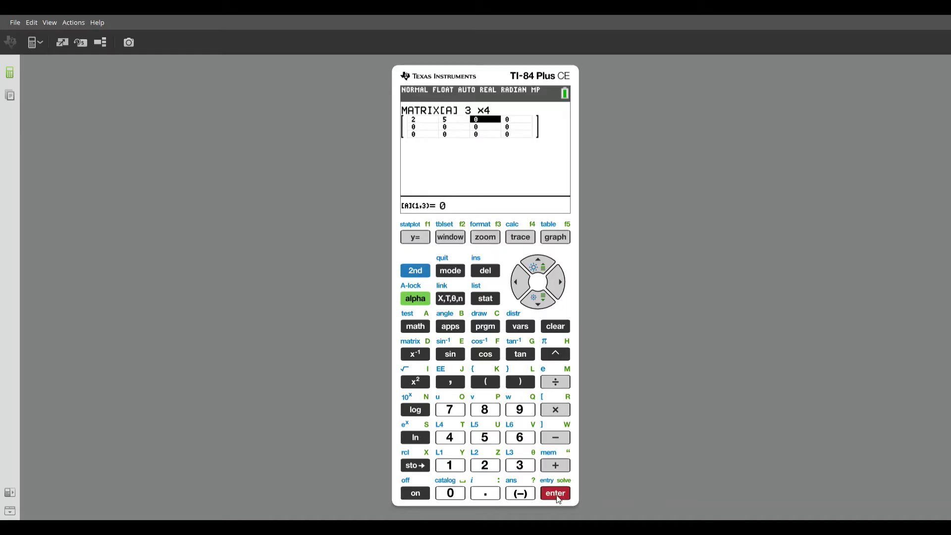
left_click(520, 493)
left_click(454, 406)
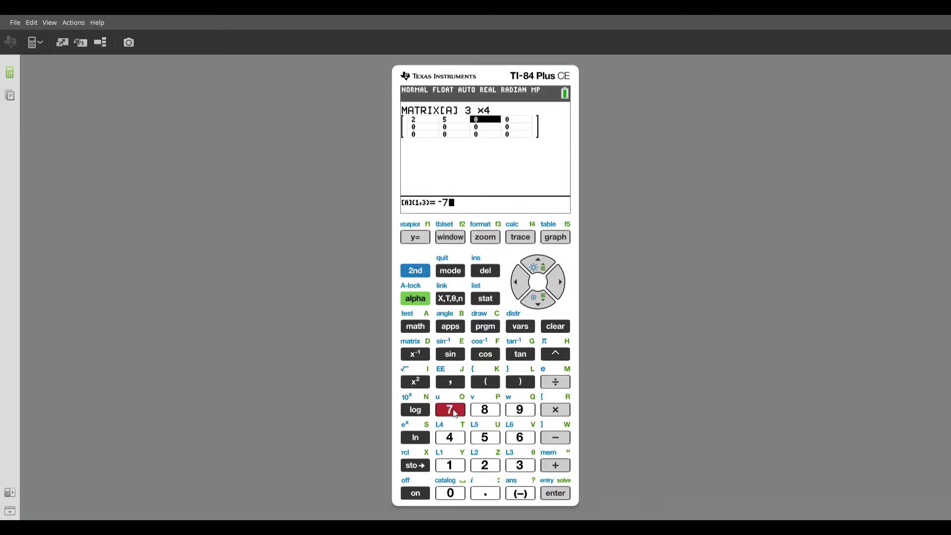
left_click(566, 496)
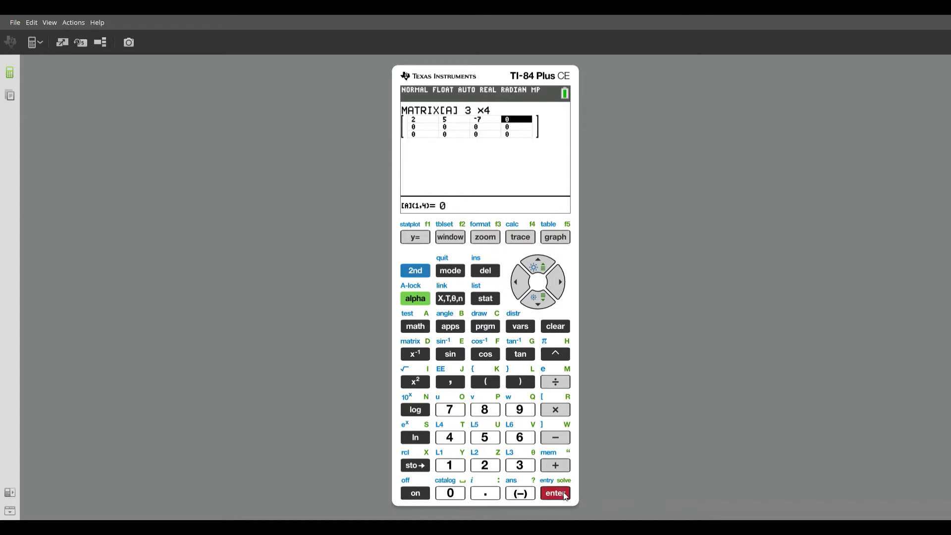
left_click(515, 495)
left_click(514, 414)
left_click(485, 466)
left_click(557, 497)
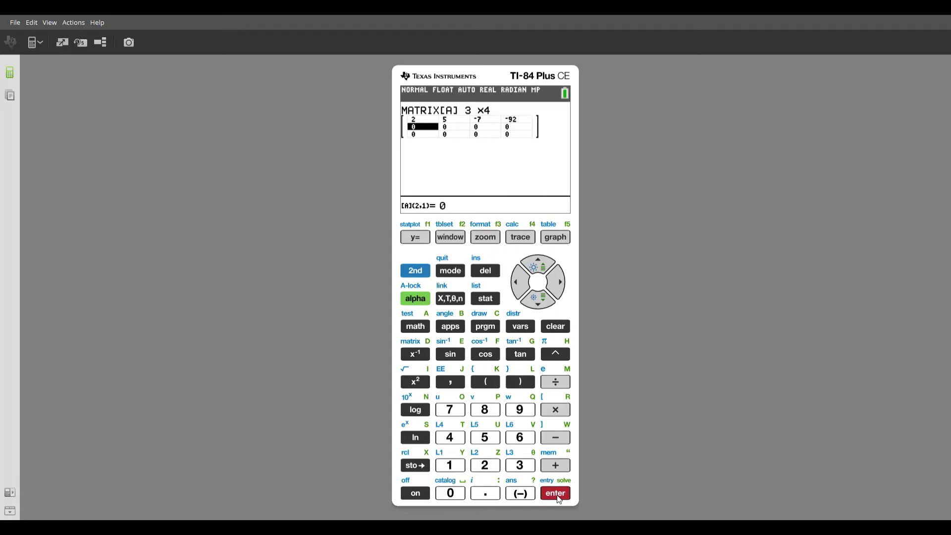
Enter row 2 of [A] as 33, -2, 5, 123.
left_click(520, 467)
left_click(521, 466)
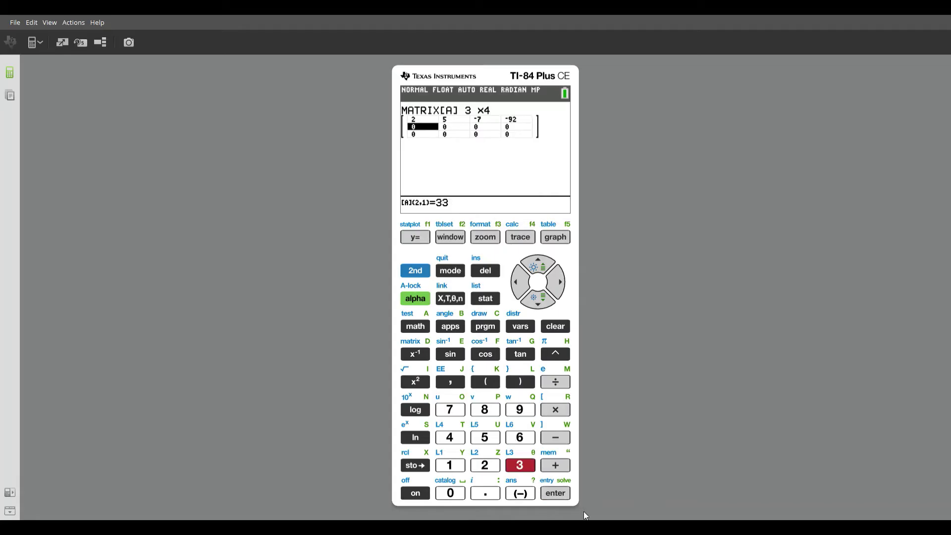
left_click(557, 495)
left_click(520, 493)
left_click(485, 466)
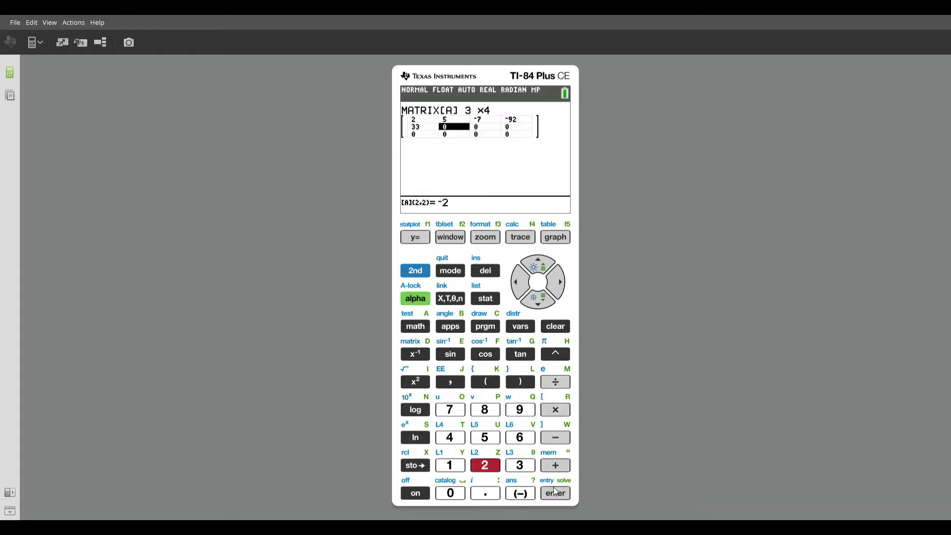
left_click(561, 493)
left_click(497, 442)
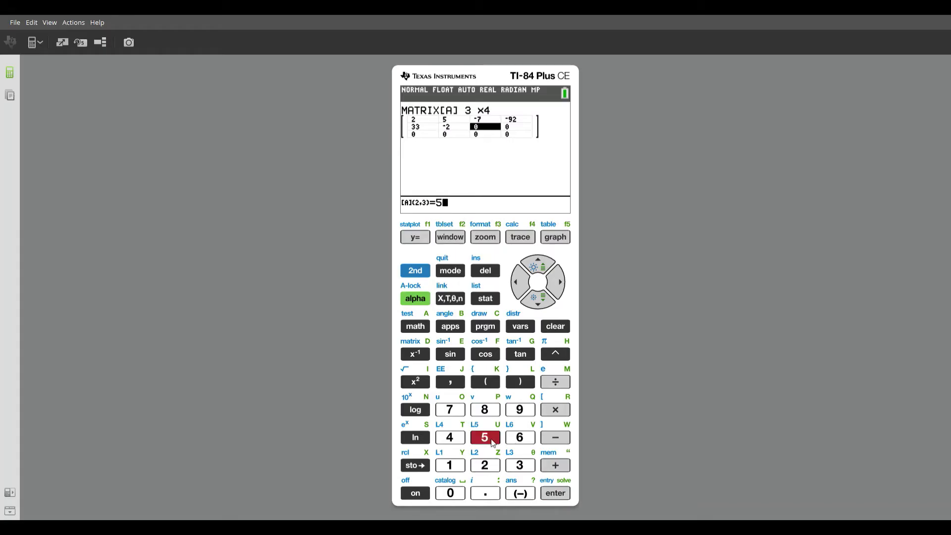
left_click(557, 495)
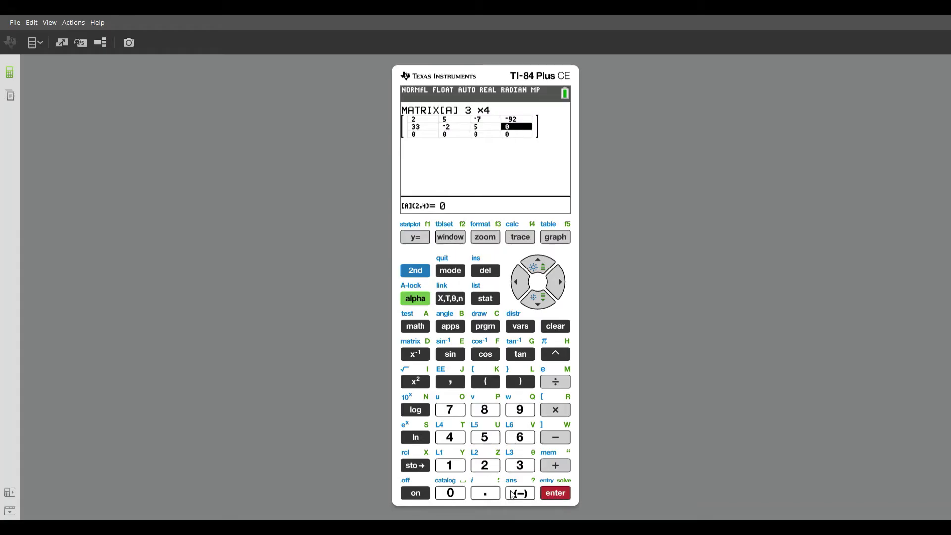
left_click(450, 466)
left_click(484, 465)
left_click(525, 469)
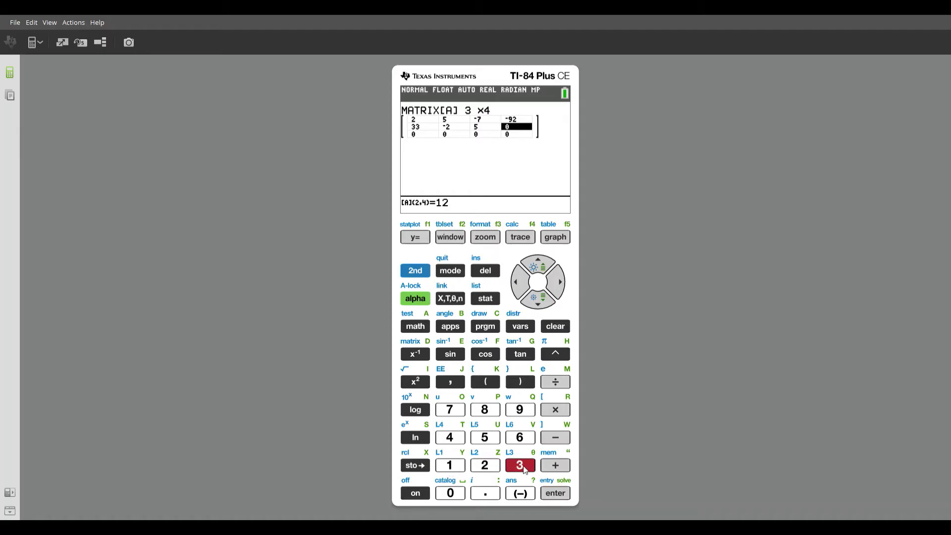
left_click(563, 497)
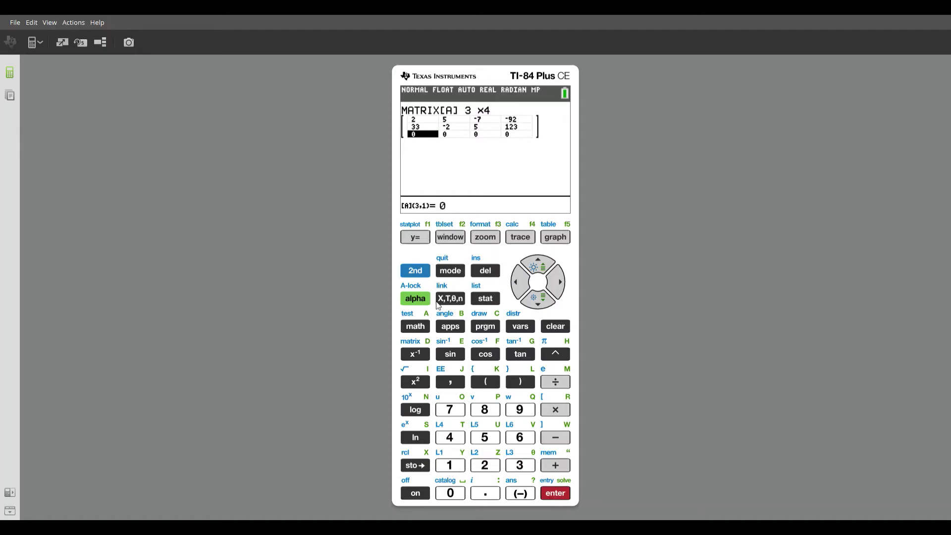
Enter row 3 of [A] as 8, 12, -1, 61.
left_click(497, 411)
key("Return")
left_click(461, 468)
left_click(480, 468)
left_click(553, 493)
left_click(515, 492)
left_click(456, 470)
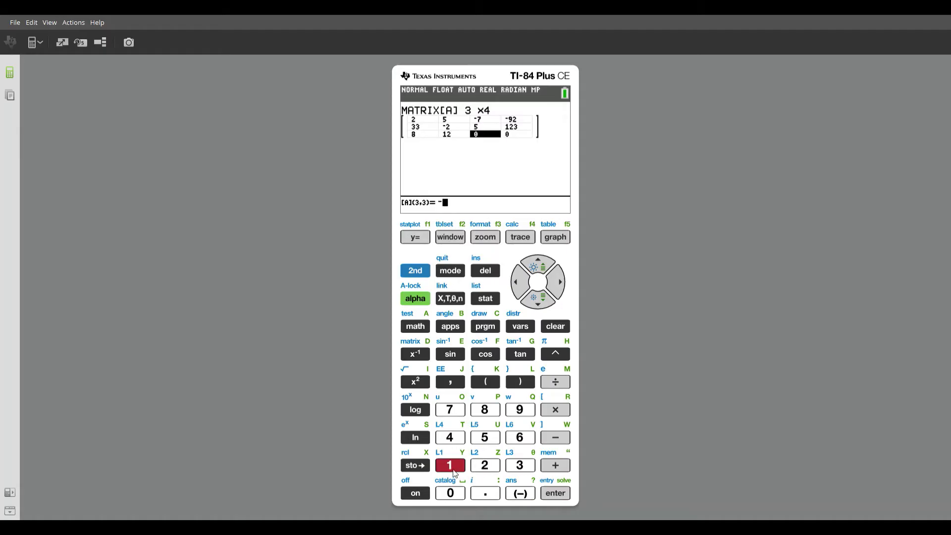
left_click(558, 496)
left_click(520, 440)
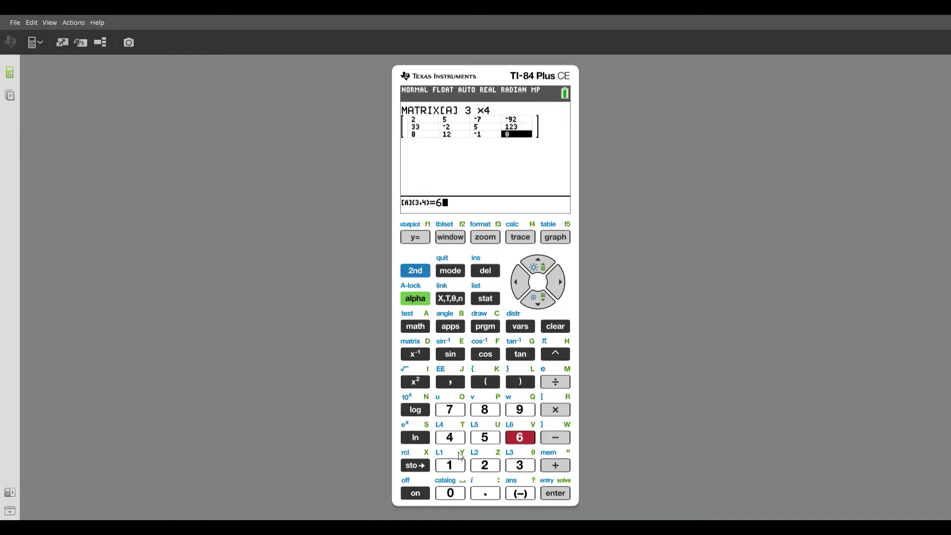
left_click(458, 463)
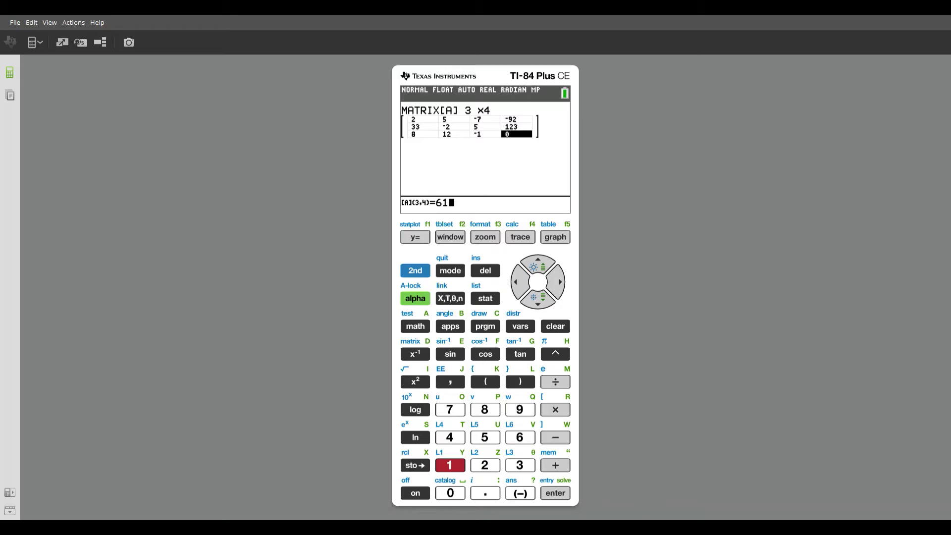
left_click(564, 496)
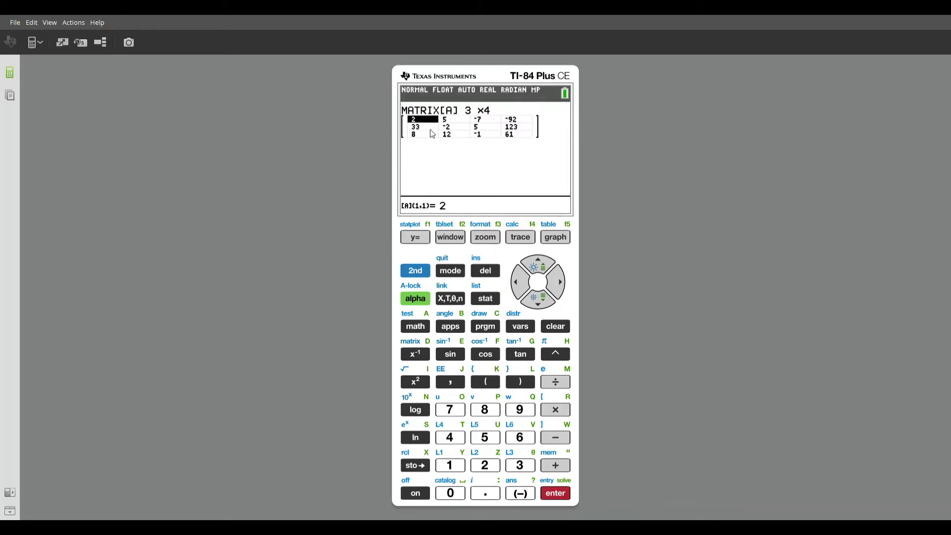
Change entry (2,1) of [A] to 3 and quit the matrix editor with 2nd QUIT.
left_click(545, 306)
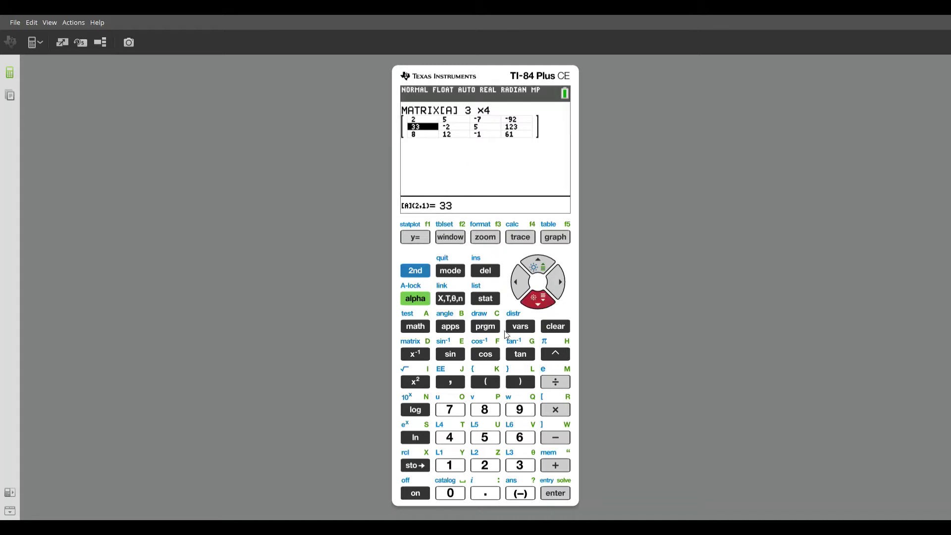
left_click(520, 468)
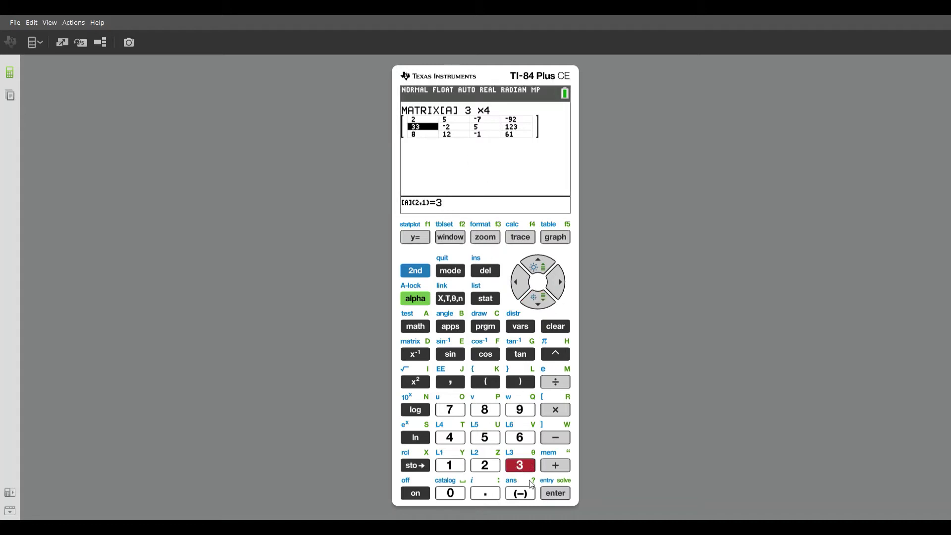
left_click(555, 494)
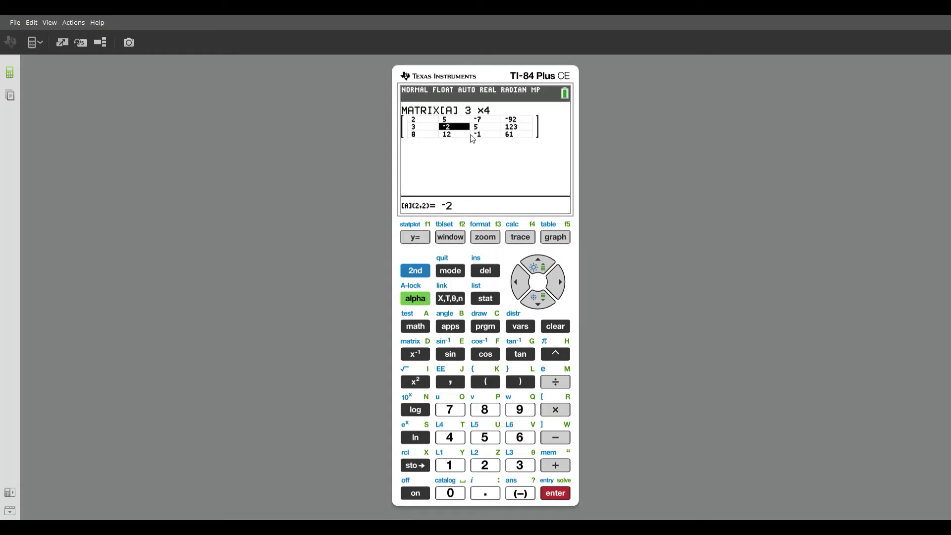
left_click(410, 274)
left_click(450, 274)
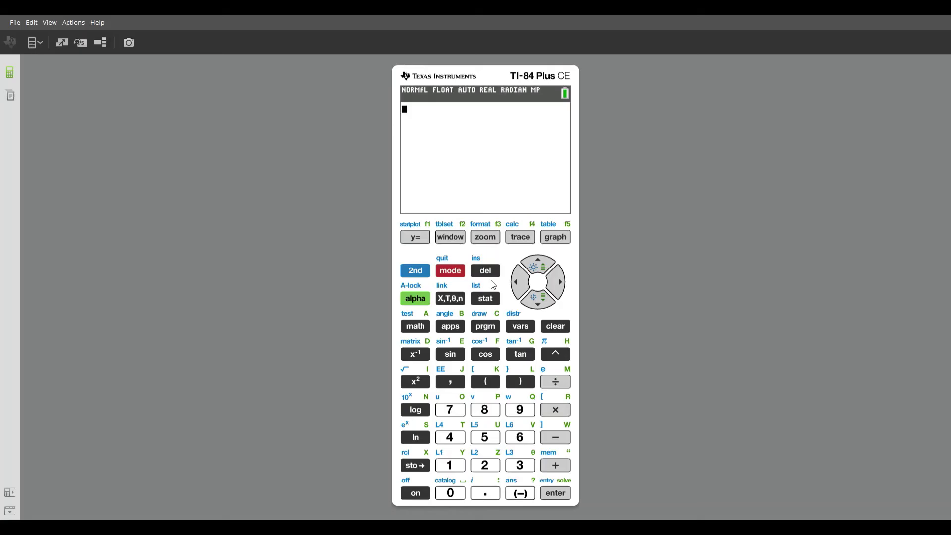
Paste rref( from the MATRIX MATH menu onto the home screen.
left_click(415, 271)
left_click(415, 353)
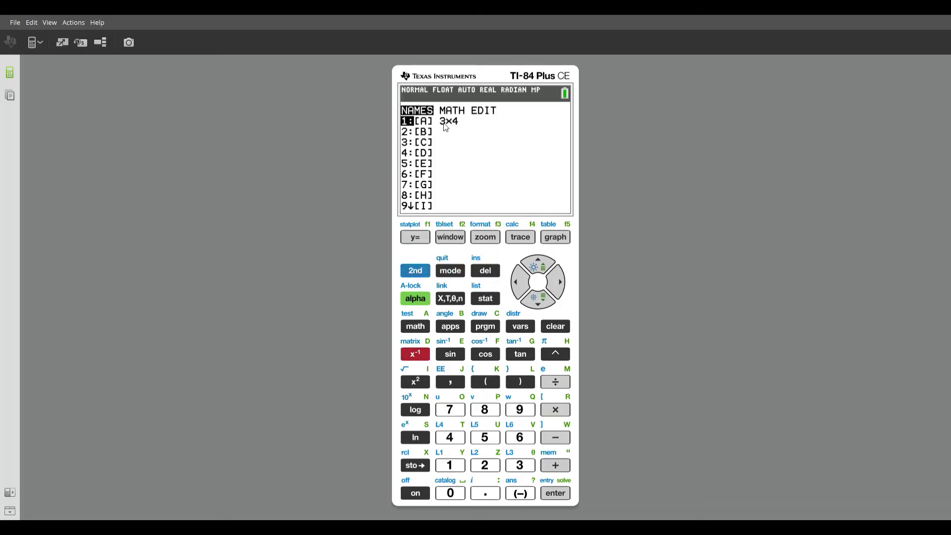
left_click(559, 289)
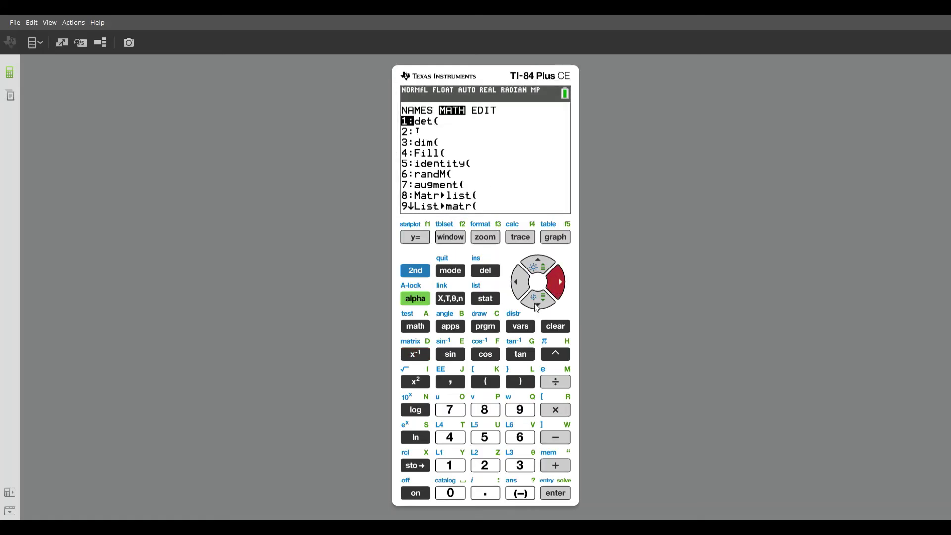
left_click(538, 302)
left_click(538, 305)
left_click(538, 306)
left_click(537, 306)
left_click(538, 306)
left_click(538, 306)
left_click(537, 306)
left_click(537, 306)
left_click(537, 306)
left_click(538, 306)
left_click(537, 306)
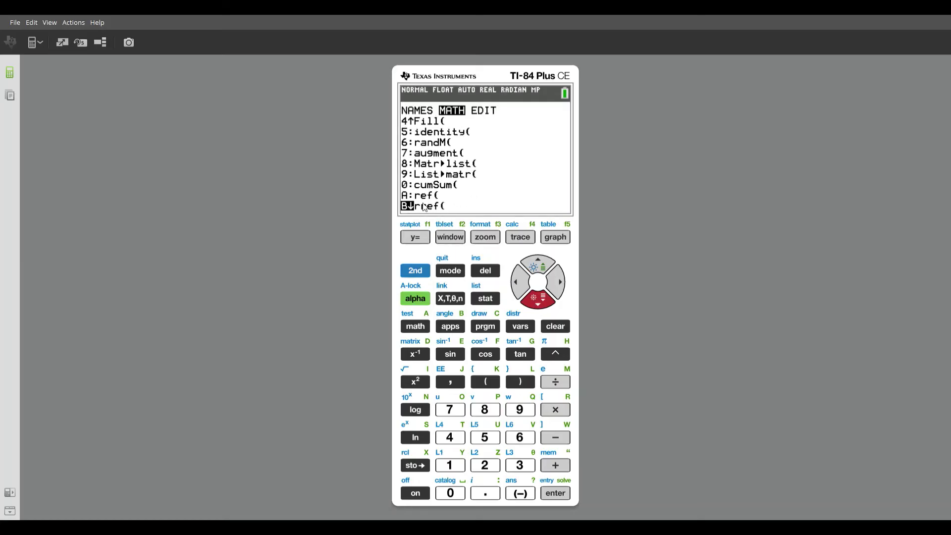
left_click(555, 493)
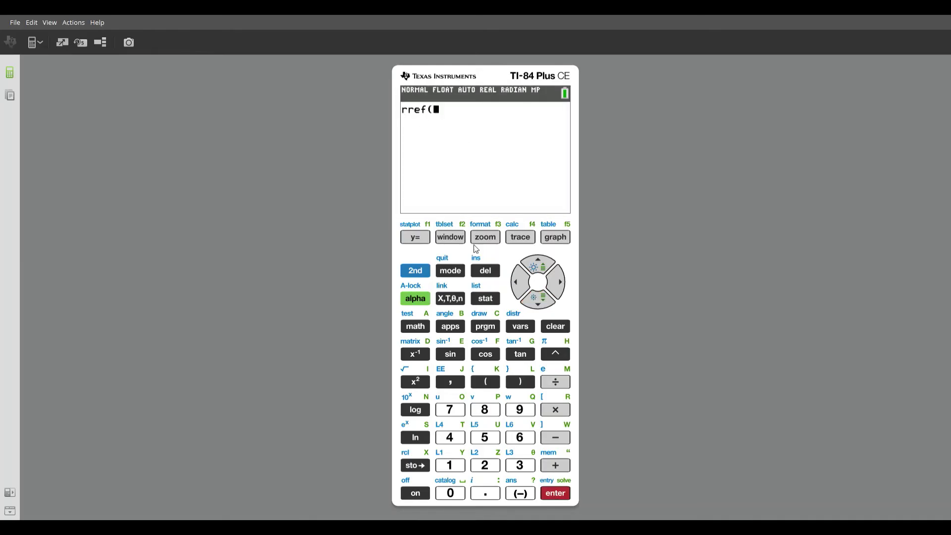
Insert [A], close the parenthesis, and evaluate rref([A]).
left_click(415, 271)
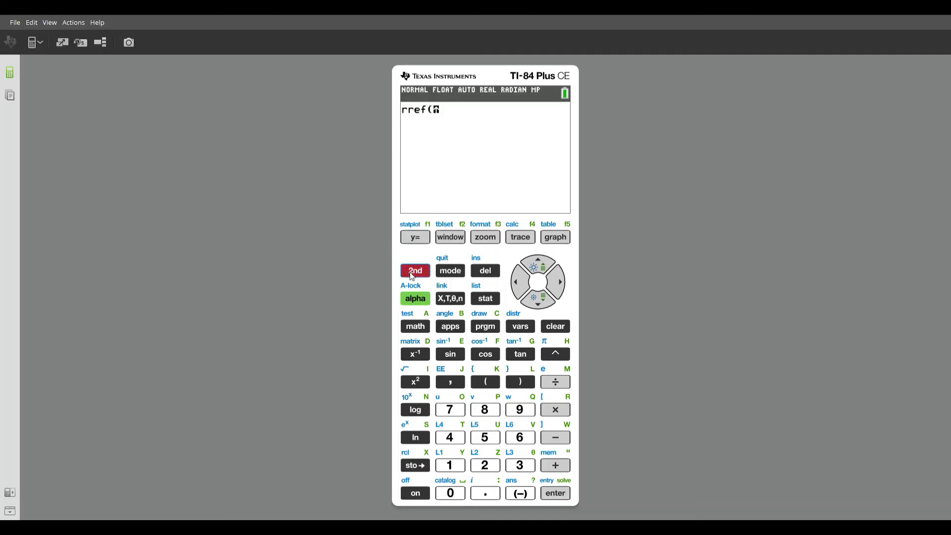
left_click(416, 356)
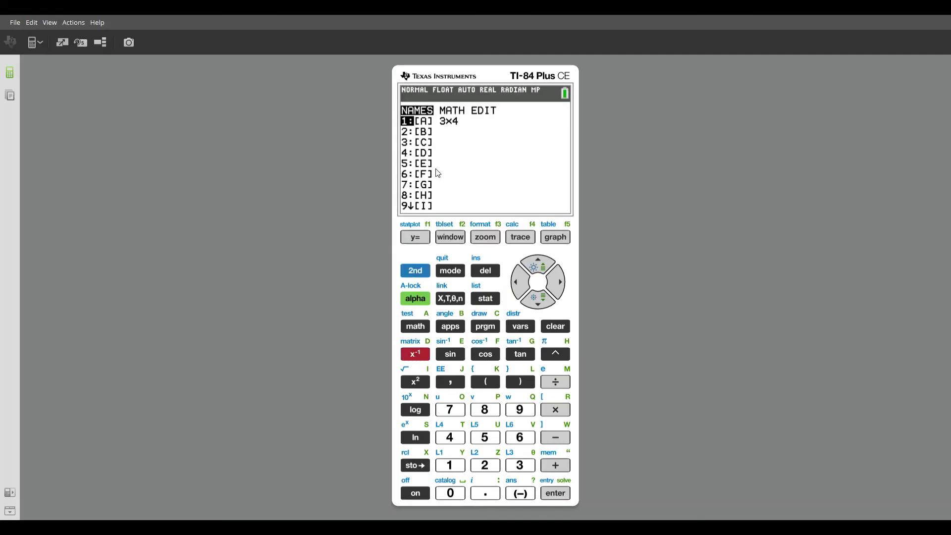
left_click(563, 494)
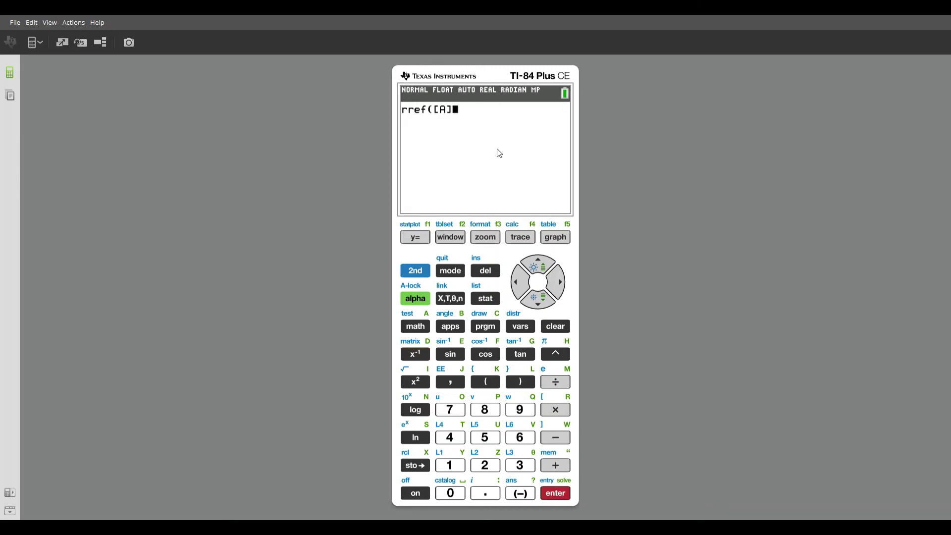
left_click(530, 382)
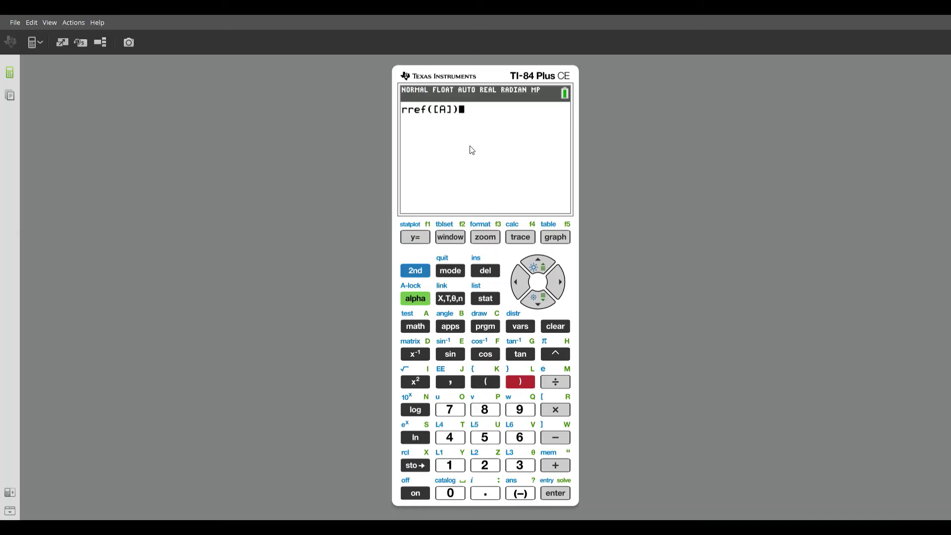
left_click(556, 493)
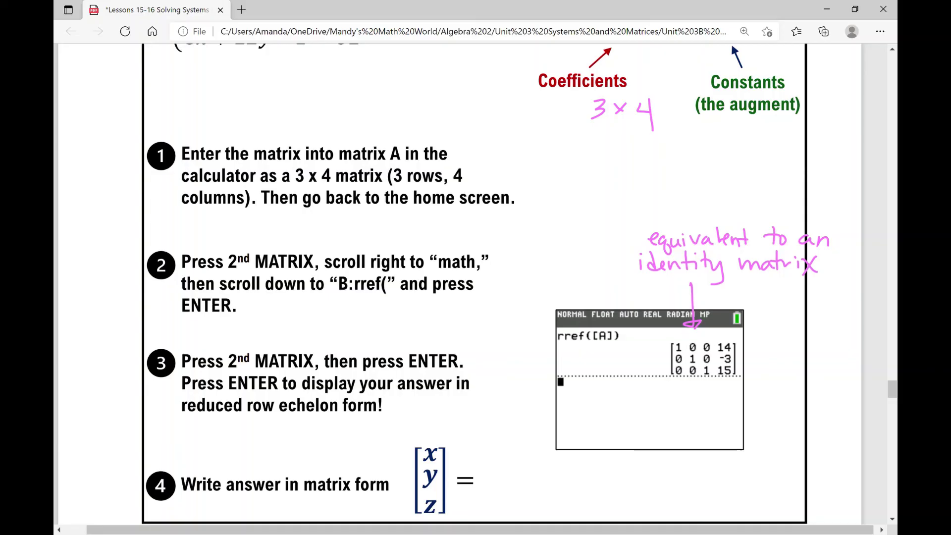
Handwrite the column matrix [14, −3, 15] after the step-4 equals sign.
mouse_move(485, 451)
left_mouse_down()
mouse_move(505, 510)
mouse_move(522, 506)
left_mouse_up()
mouse_move(504, 450)
left_mouse_down()
mouse_move(505, 467)
mouse_move(520, 459)
mouse_move(508, 482)
left_mouse_up()
mouse_move(512, 473)
left_mouse_down()
mouse_move(523, 479)
mouse_move(509, 507)
left_mouse_up()
left_click_drag(525, 493, 516, 510)
mouse_move(522, 443)
left_mouse_down()
mouse_move(545, 505)
mouse_move(531, 508)
left_mouse_up()
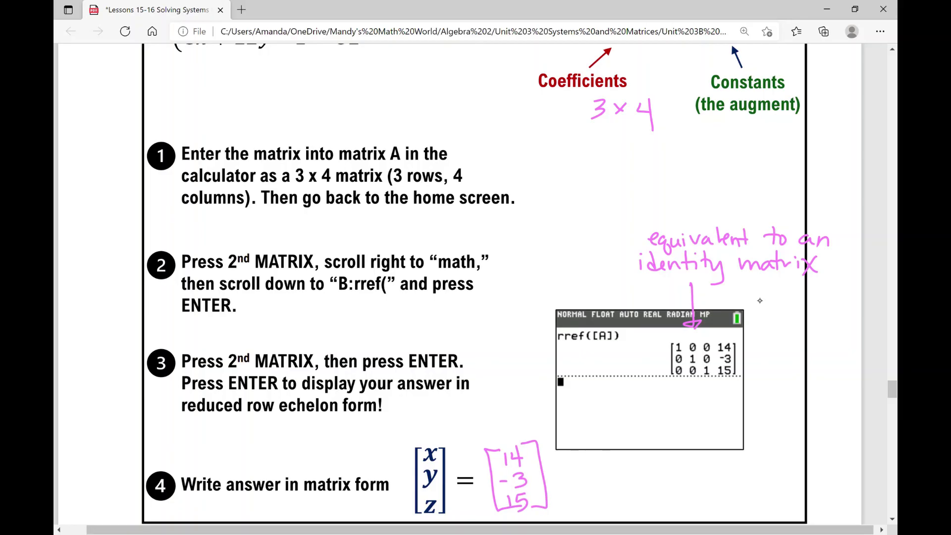
Write the ordered triple (14, −3, 15) beside the column matrix.
mouse_move(587, 464)
left_mouse_down()
mouse_move(575, 510)
mouse_move(589, 502)
left_mouse_up()
mouse_move(608, 480)
left_mouse_down()
mouse_move(601, 495)
mouse_move(617, 491)
left_mouse_up()
mouse_move(615, 474)
left_mouse_down()
mouse_move(614, 503)
mouse_move(635, 514)
left_mouse_up()
mouse_move(646, 492)
left_mouse_down()
mouse_move(685, 481)
mouse_move(683, 499)
mouse_move(729, 502)
left_mouse_up()
mouse_move(740, 479)
left_mouse_down()
mouse_move(756, 474)
mouse_move(754, 503)
left_mouse_up()
left_click_drag(763, 461, 765, 514)
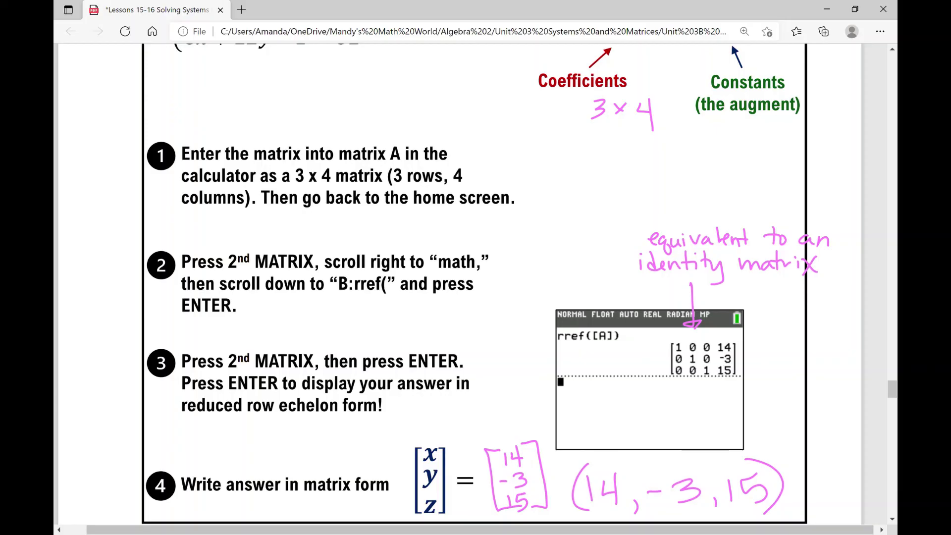